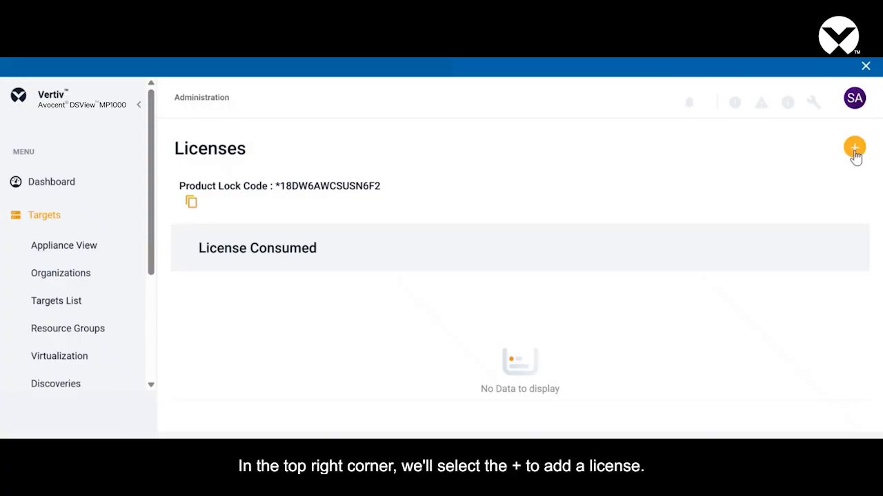
Step: Open the form for adding a license from the appliance's Licenses page
click(855, 153)
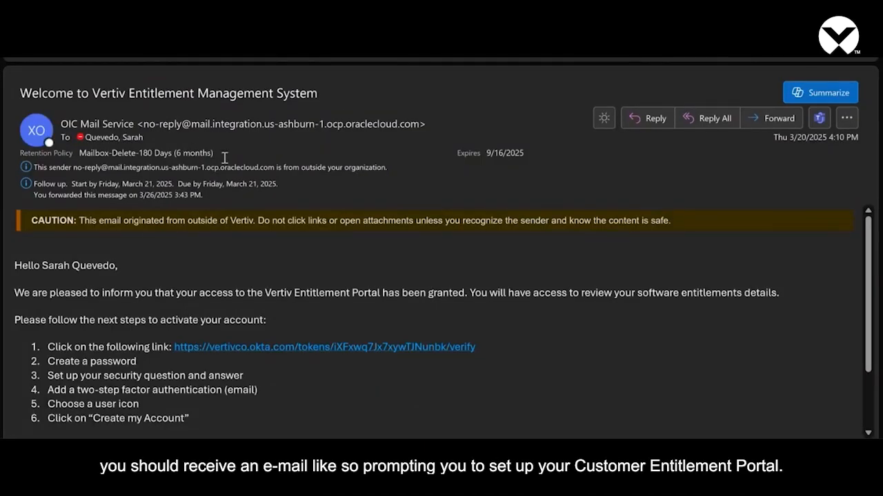
Step: Read the Vertiv Entitlement Management System welcome email and the Entitlement Certificate email for the account setup steps, EID and product details
scroll(219, 265, down, 3)
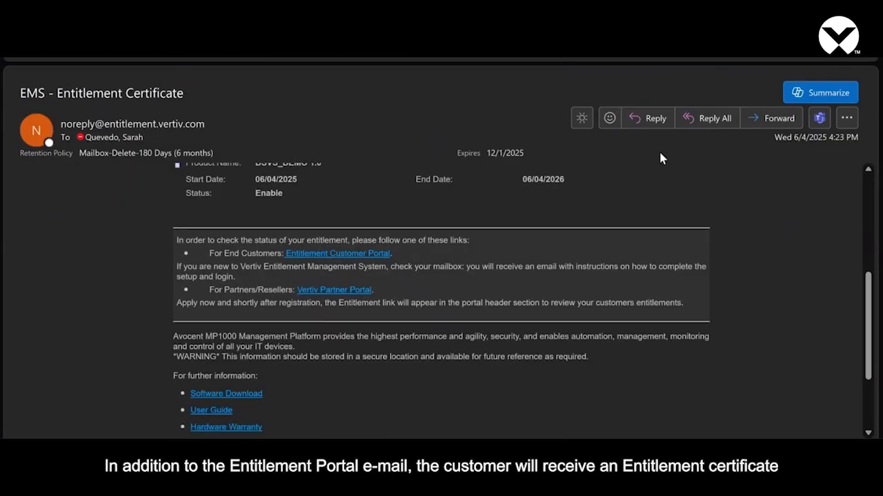
scroll(638, 253, up, 5)
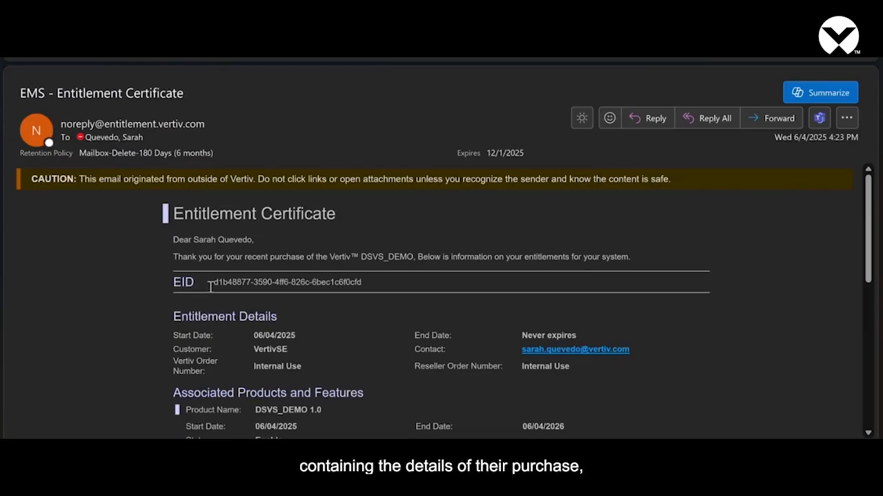
scroll(207, 286, down, 1)
scroll(211, 286, down, 1)
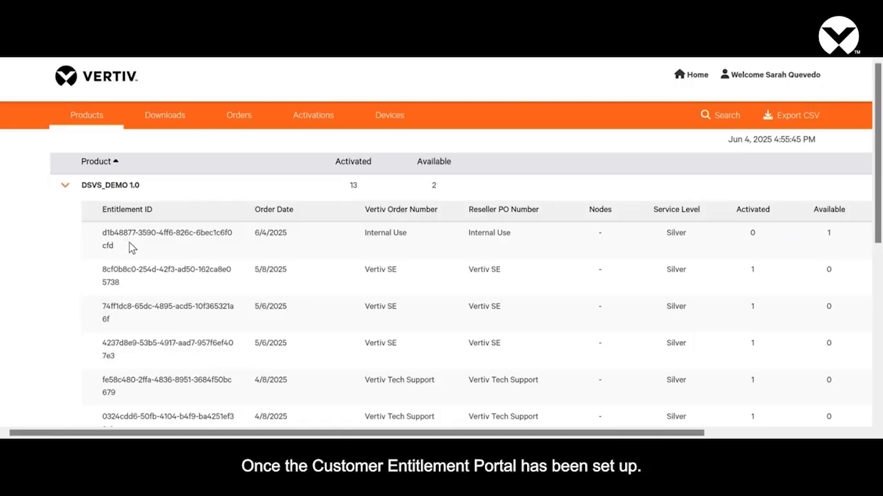
Step: Compare the Entitlement ID of the 6/4/2025 order in the portal's product list with the EID in the certificate email
drag(101, 236, 142, 251)
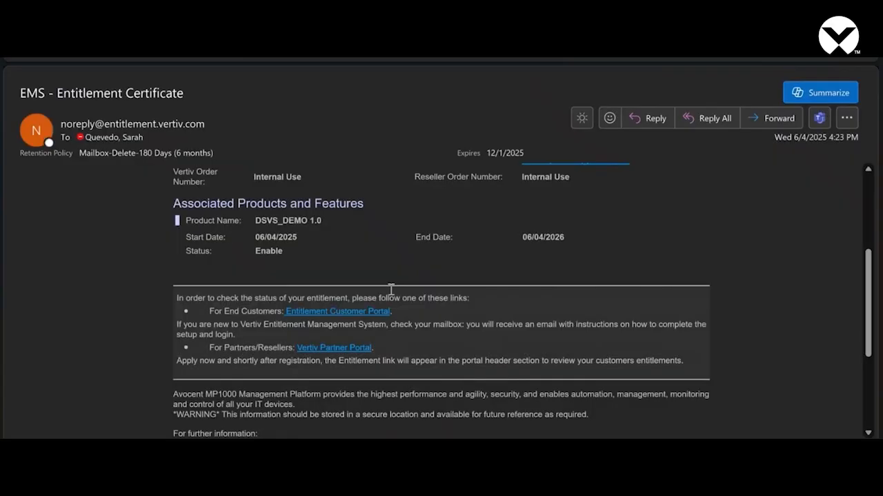
scroll(378, 282, up, 5)
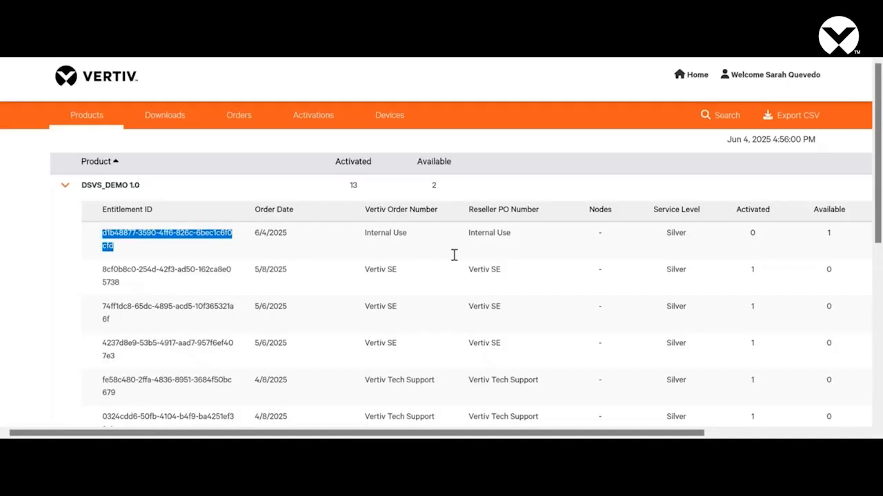
click(291, 246)
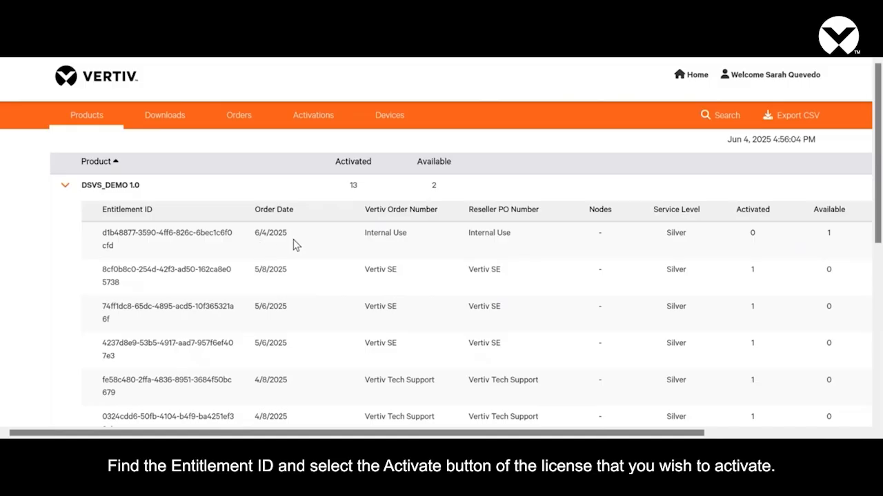
Step: Start the order activation for the 6/4/2025 entitlement under DSVS_DEMO 1.0
scroll(293, 239, right, 3)
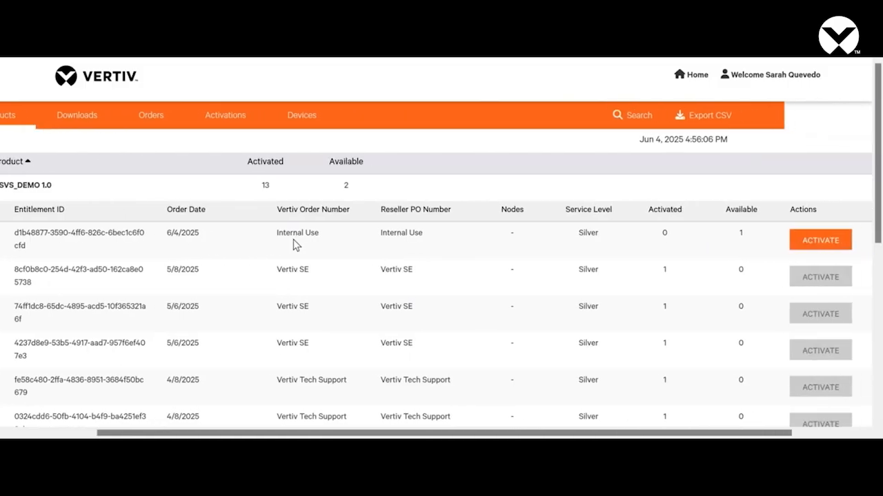
scroll(293, 240, right, 3)
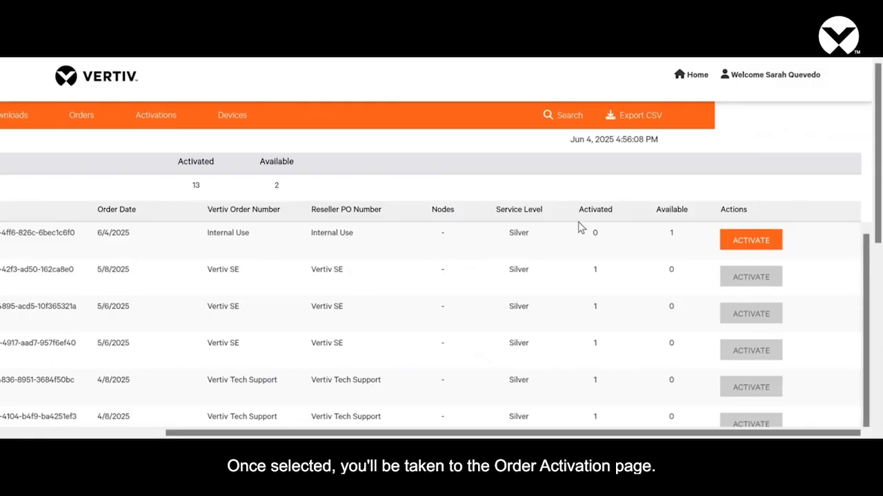
click(744, 241)
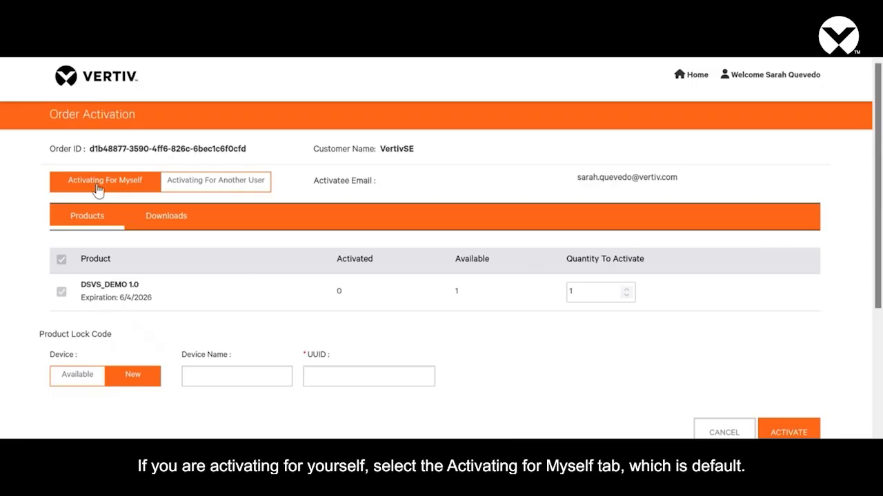
Step: Activate DSVS_DEMO 1.0 for yourself on a new device named TestMP1000, with the appliance's product lock code as the UUID
click(228, 187)
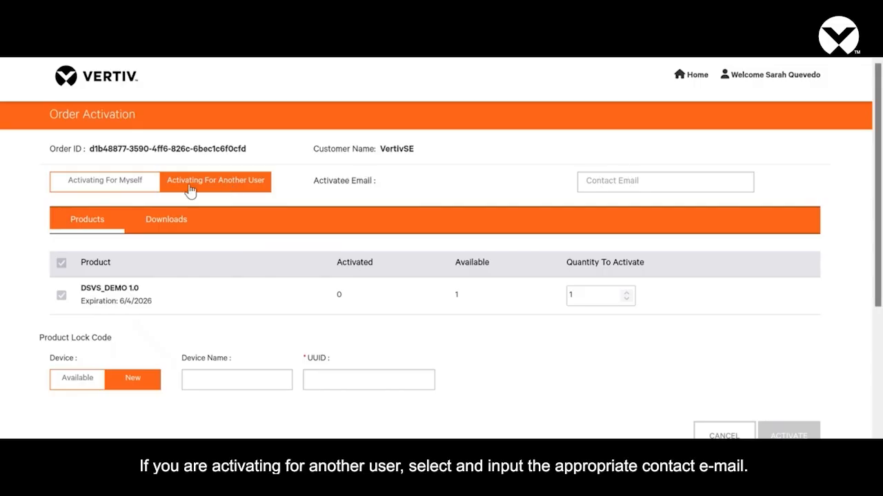
click(122, 188)
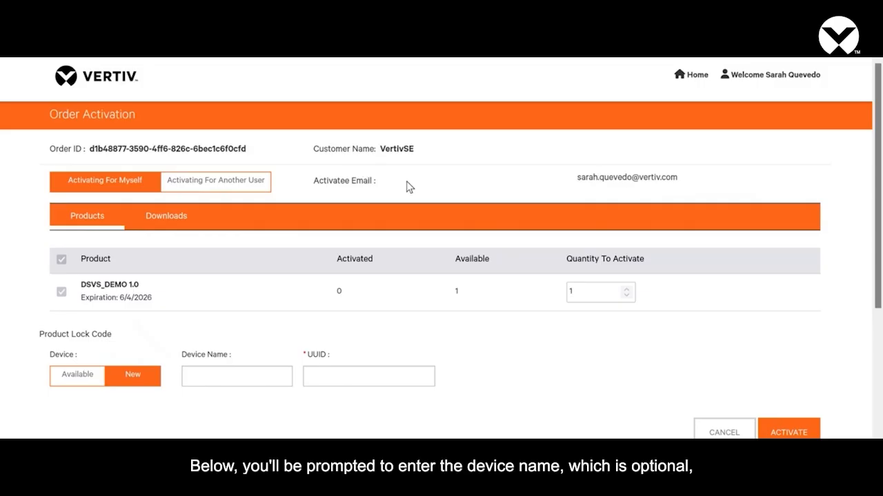
scroll(407, 187, down, 1)
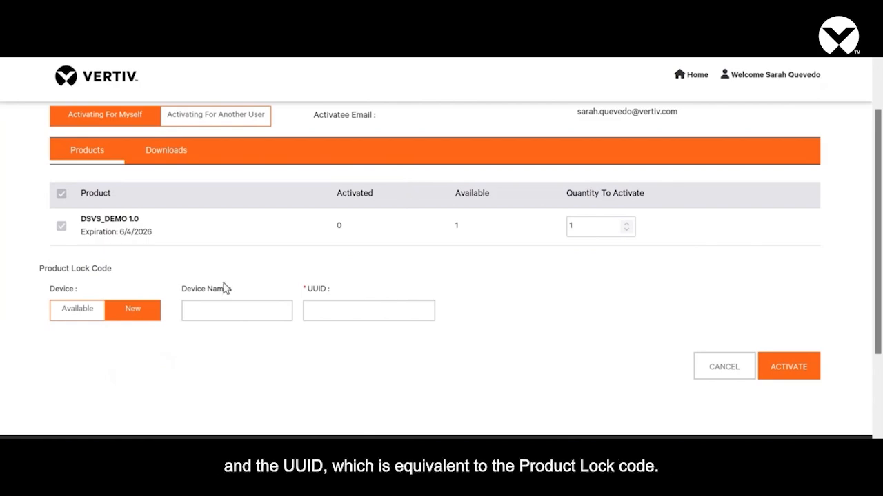
click(226, 309)
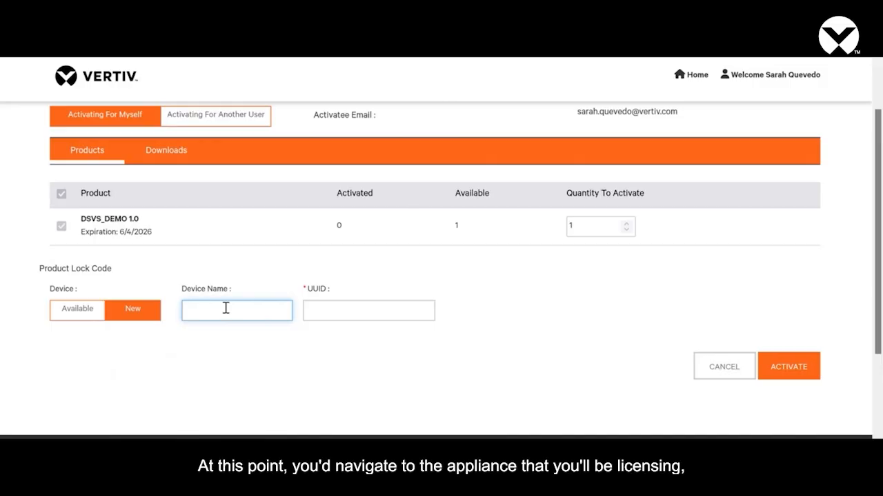
click(336, 308)
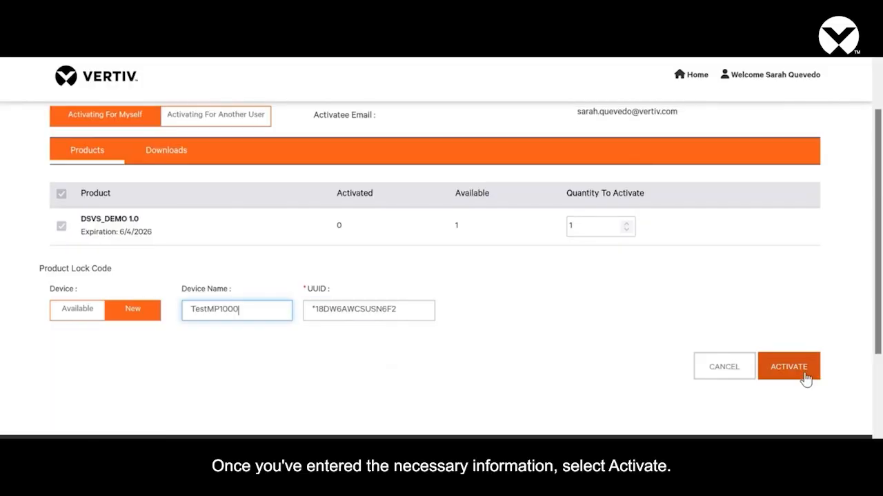
click(804, 374)
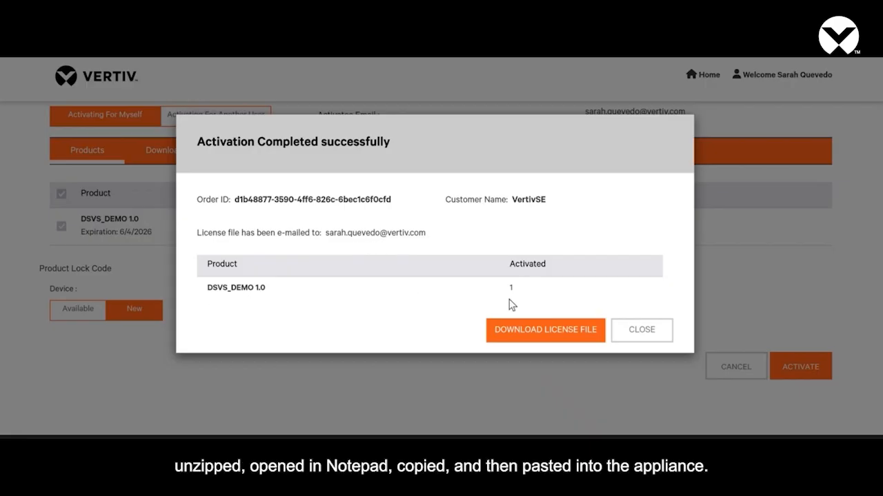
Step: Download the license file for the activated product and close the activation summary
click(558, 336)
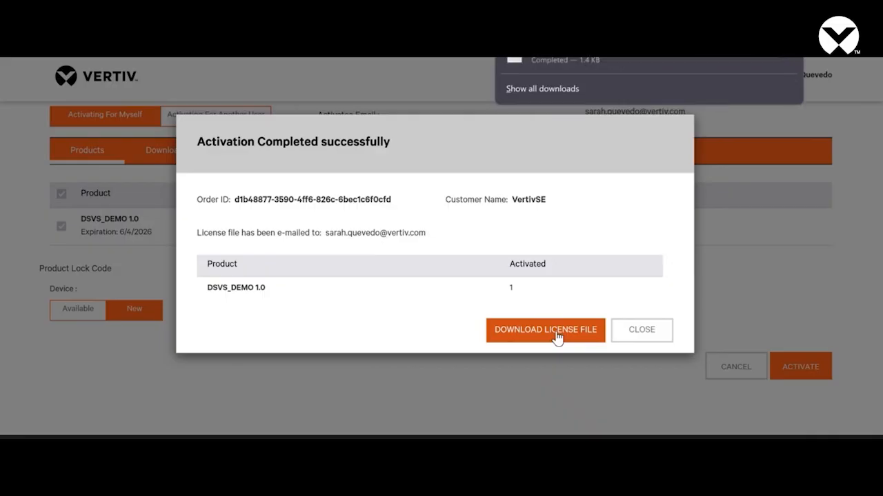
click(633, 334)
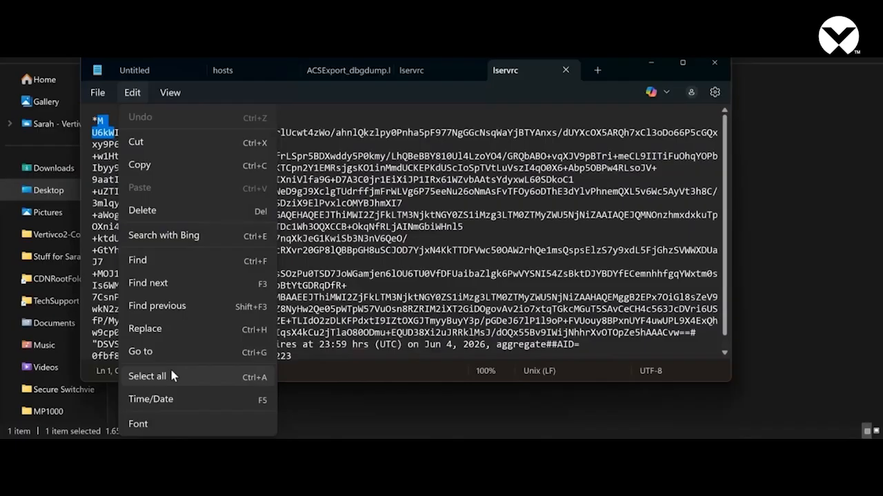
Step: Copy the full contents of the lservrc license file from Notepad and submit them as a new license on the appliance's Licenses page
click(172, 375)
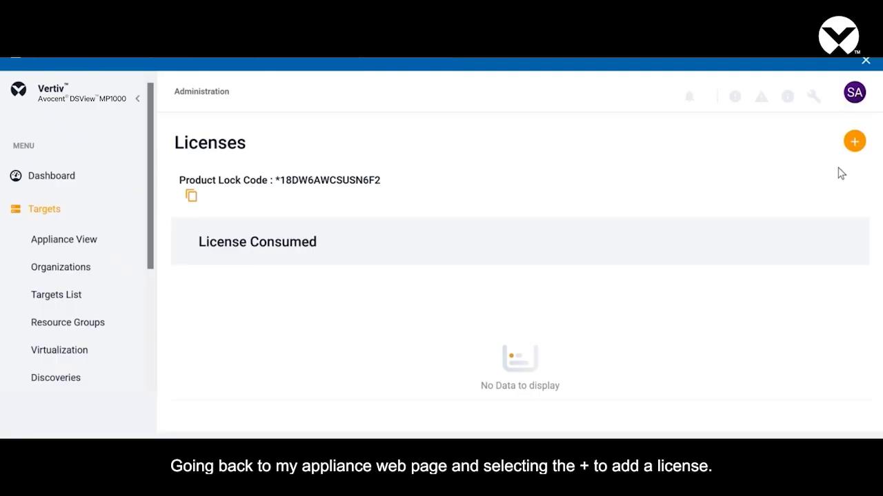
click(854, 142)
click(471, 273)
key(ctrl+v)
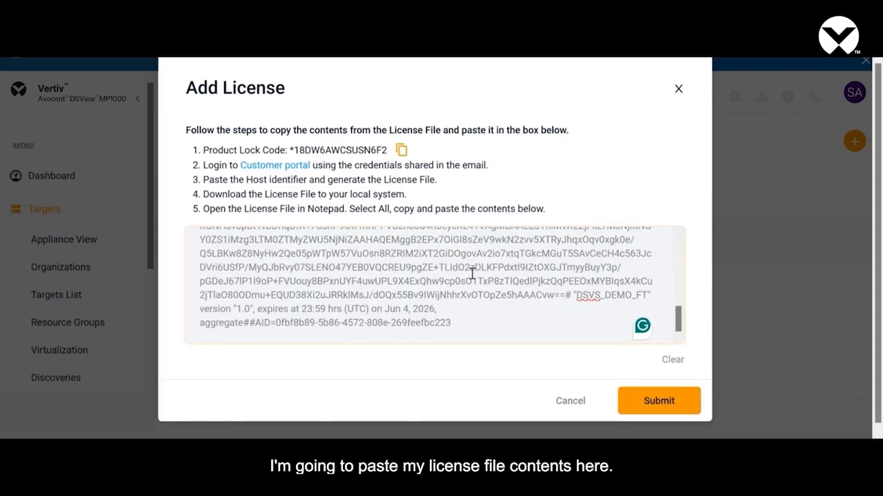
key(BackSpace)
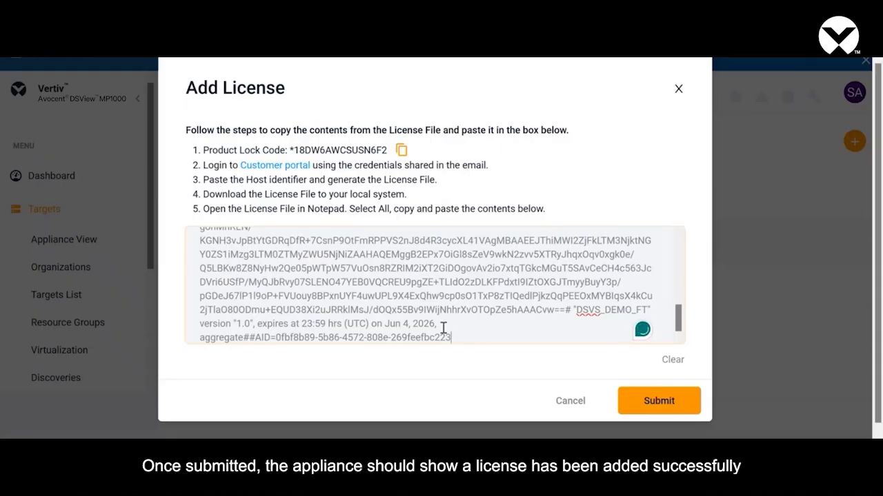
click(657, 400)
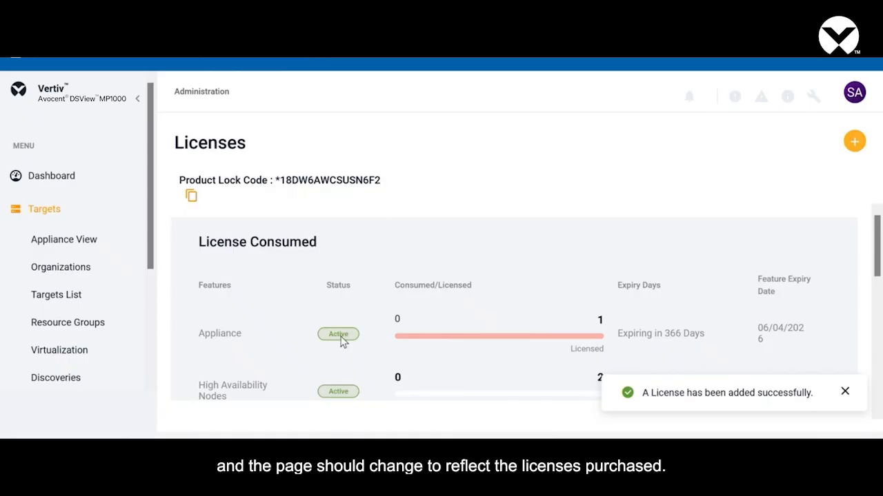
Step: Review the licensed features and the License Details table, and select the added demo license there
scroll(471, 227, down, 1)
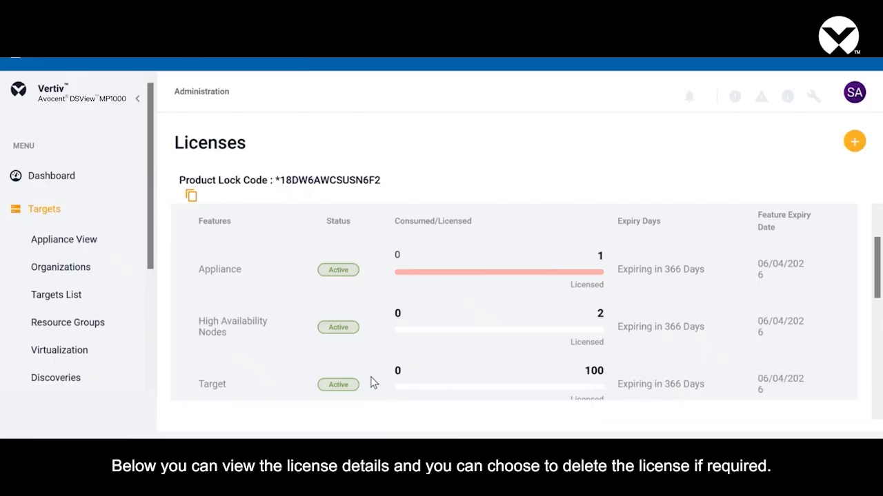
scroll(297, 348, down, 4)
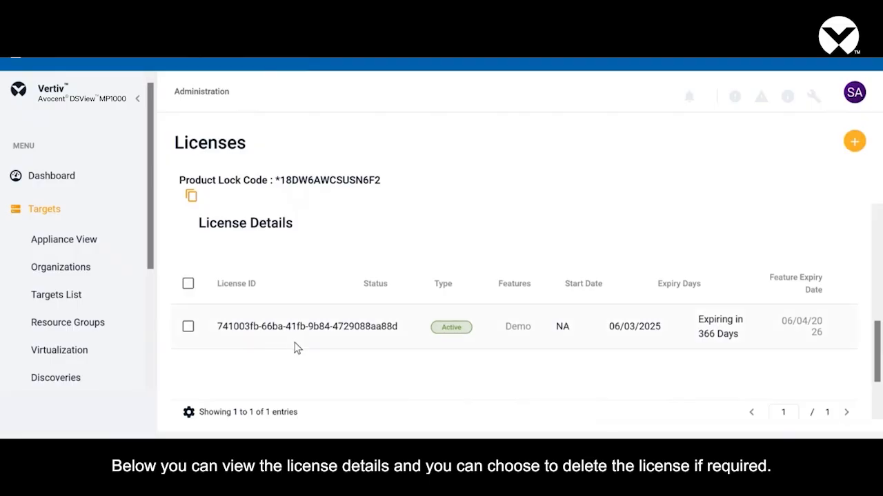
scroll(422, 334, down, 1)
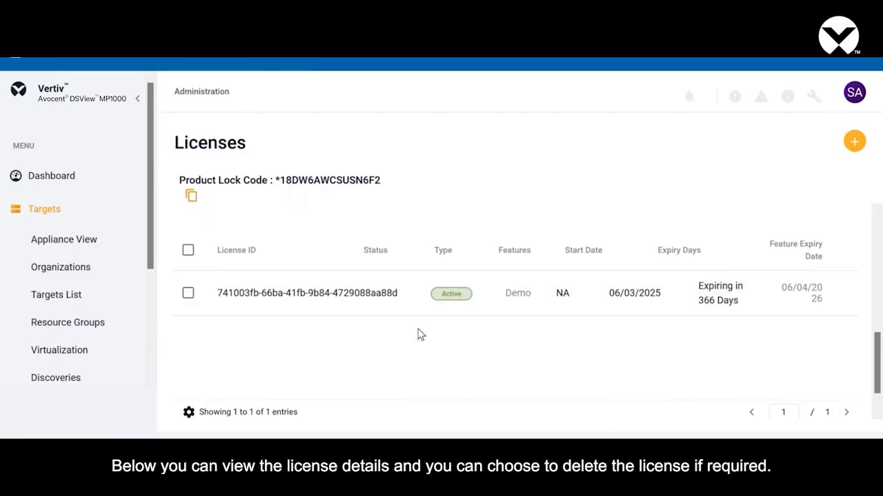
click(189, 298)
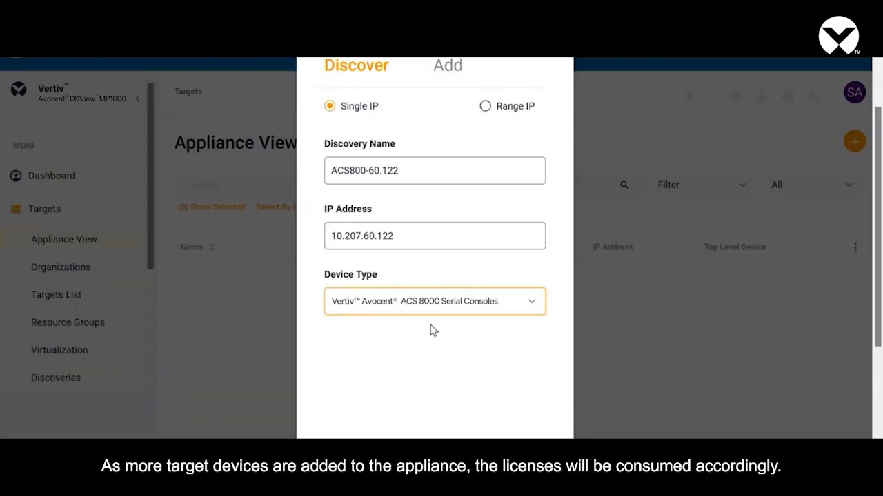
Step: Run the single-IP discovery ACS800-60.122 for 10.207.60.122 with device type Vertiv Avocent ACS 8000 Serial Consoles
scroll(430, 330, down, 2)
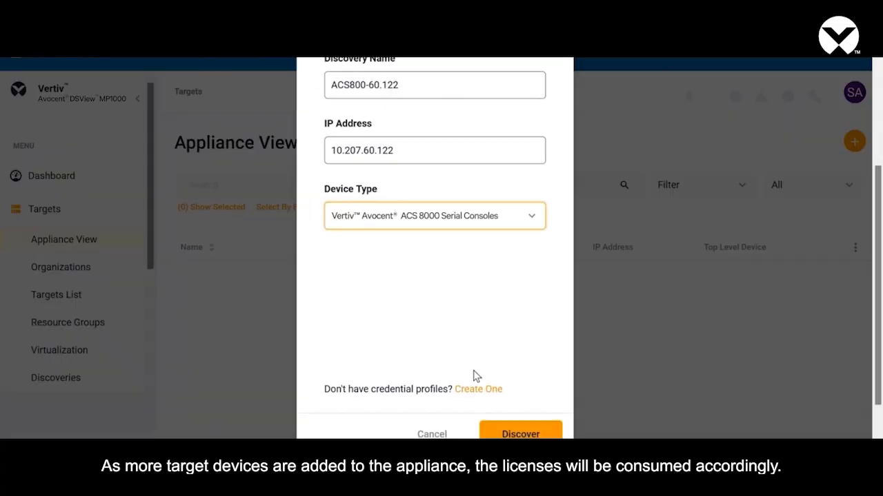
click(538, 434)
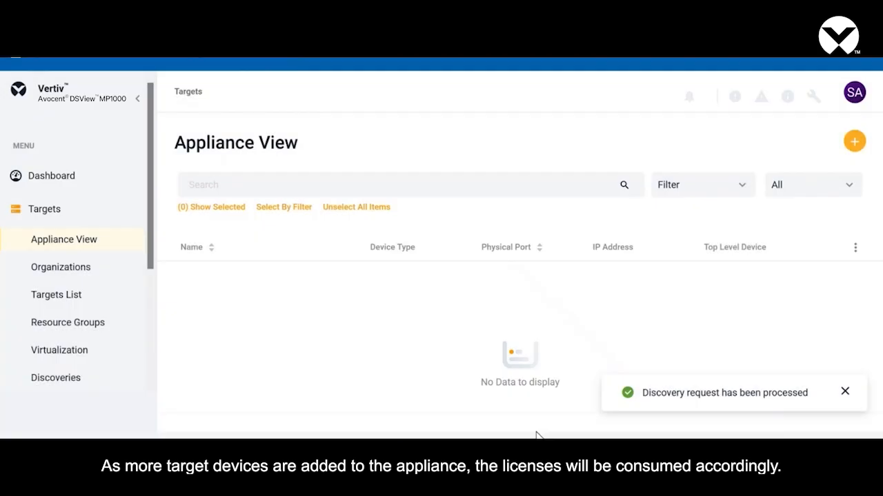